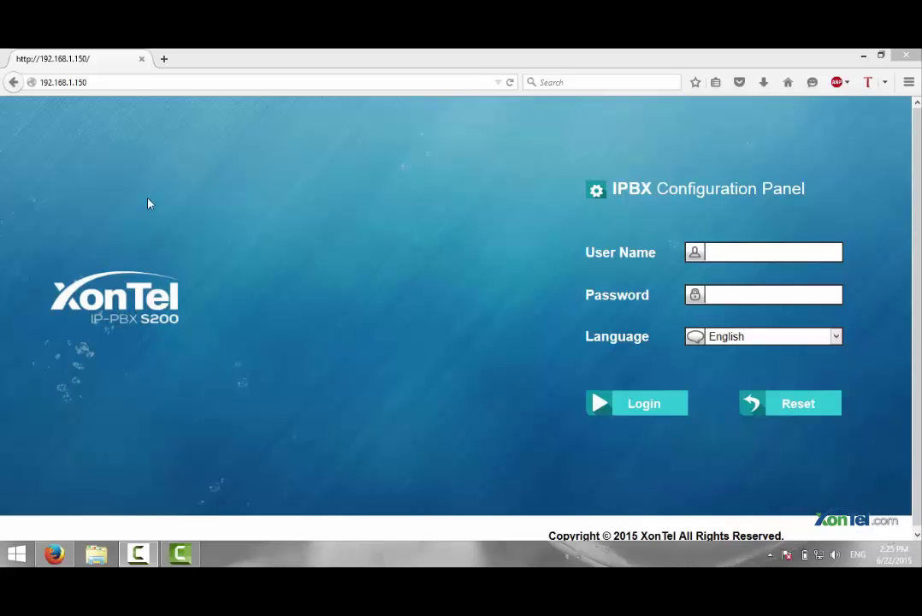
Step: Log in to the IPBX configuration panel at 192.168.1.150 with the user name admin
{"action": "left_click", "coordinate": [130, 82]}
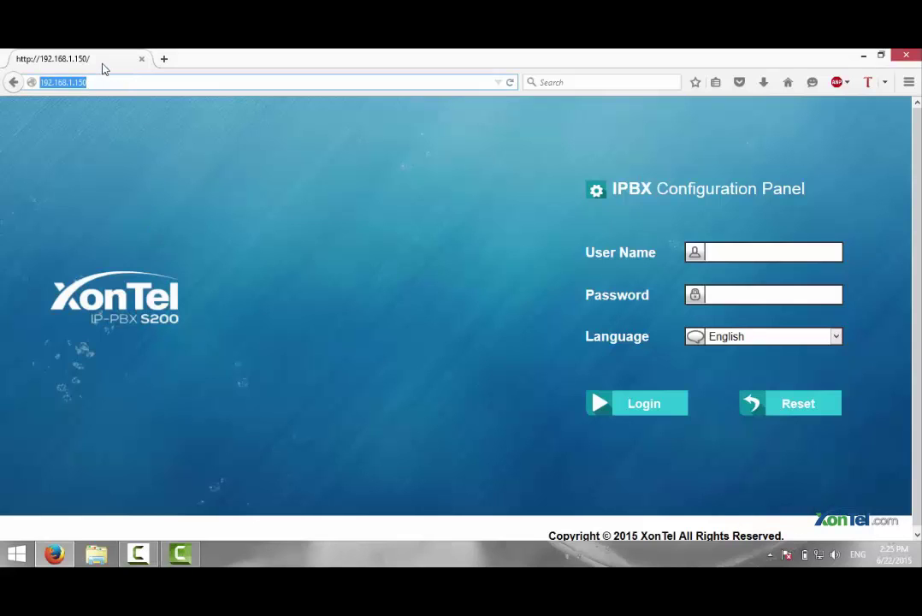
{"action": "left_click", "coordinate": [102, 81]}
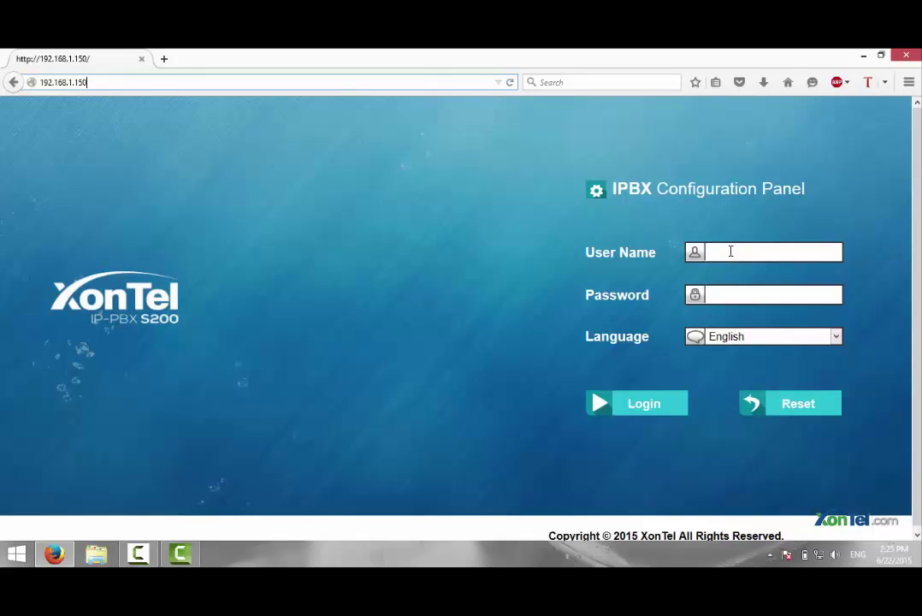
{"action": "left_click", "coordinate": [739, 250]}
{"action": "type", "text": "admin"}
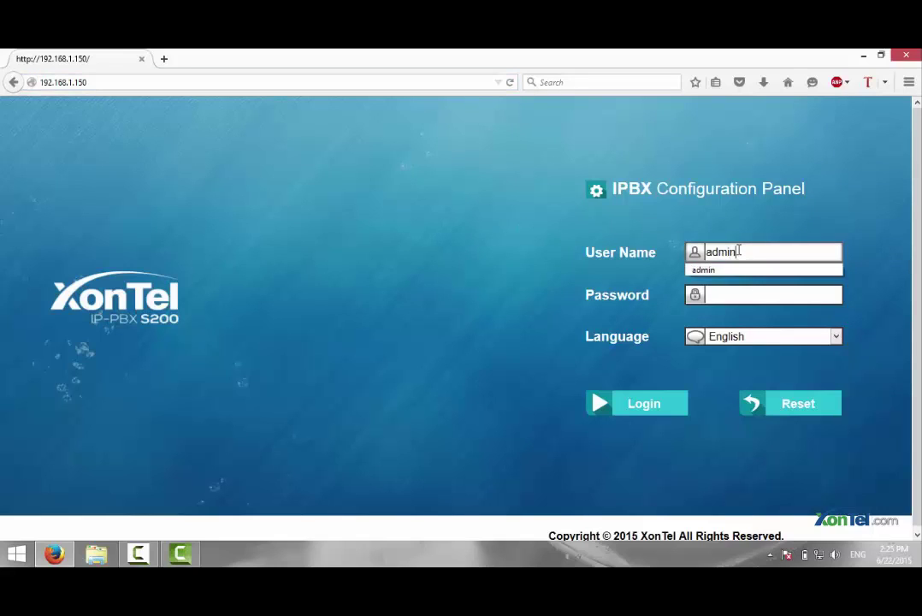
{"action": "key", "text": "Return"}
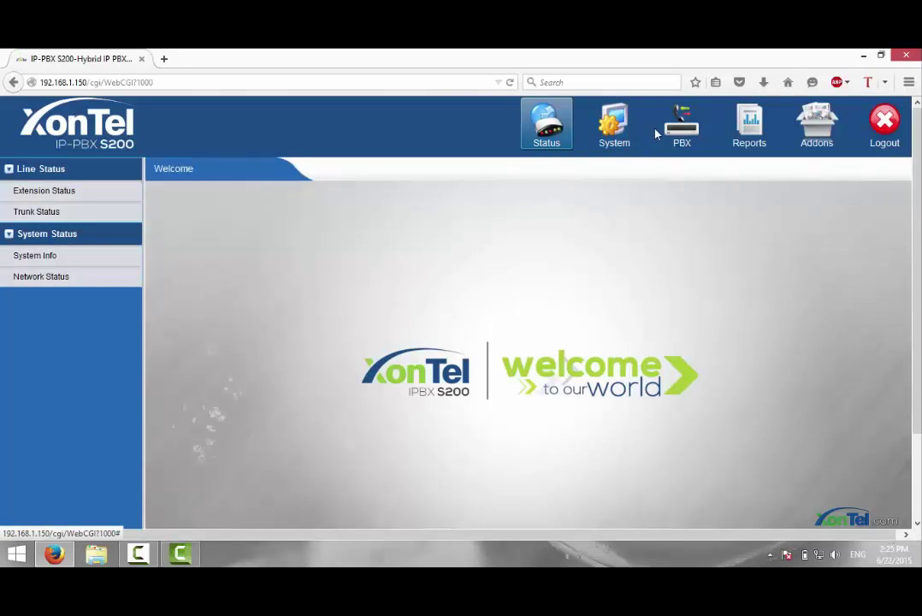
Step: Open the Blacklist page in the PBX advanced settings and start a new blacklist entry
{"action": "left_click", "coordinate": [684, 129]}
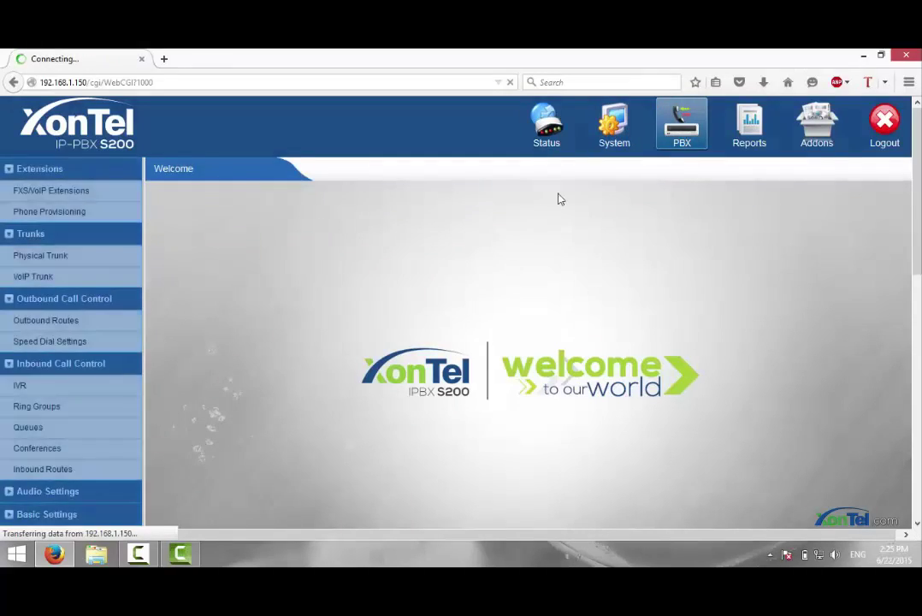
{"action": "scroll", "coordinate": [95, 272], "scroll_direction": "down", "scroll_amount": 1}
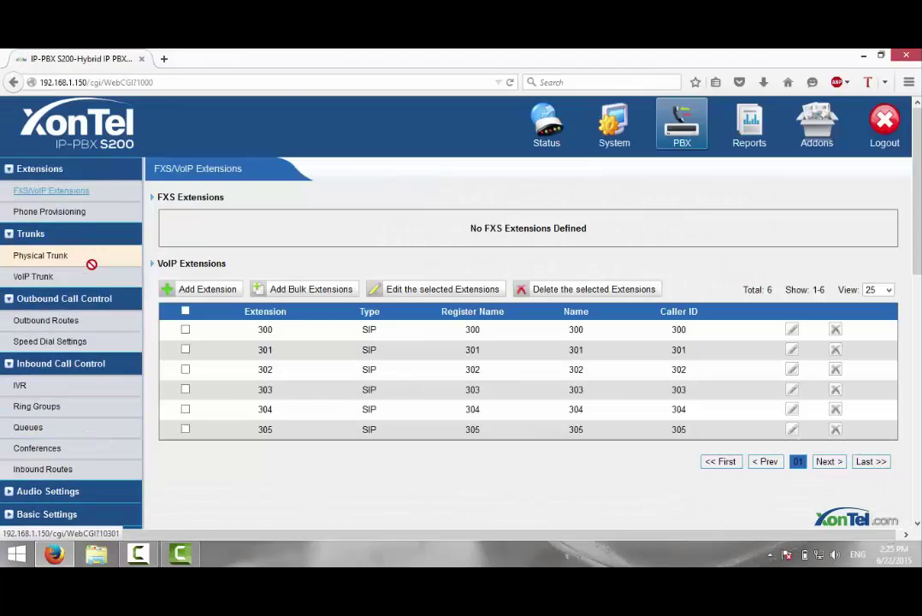
{"action": "scroll", "coordinate": [90, 274], "scroll_direction": "down", "scroll_amount": 5}
{"action": "left_click", "coordinate": [30, 235]}
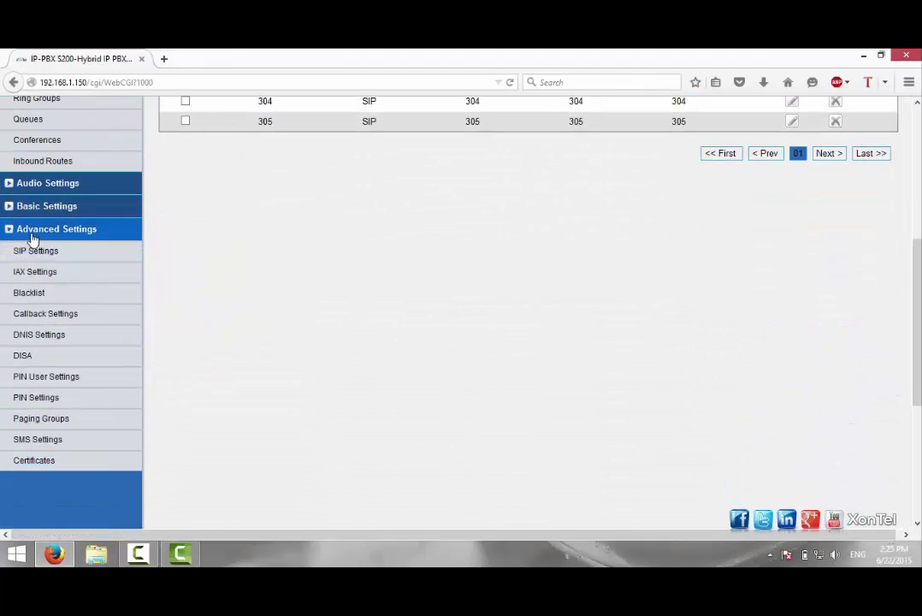
{"action": "left_click", "coordinate": [28, 294]}
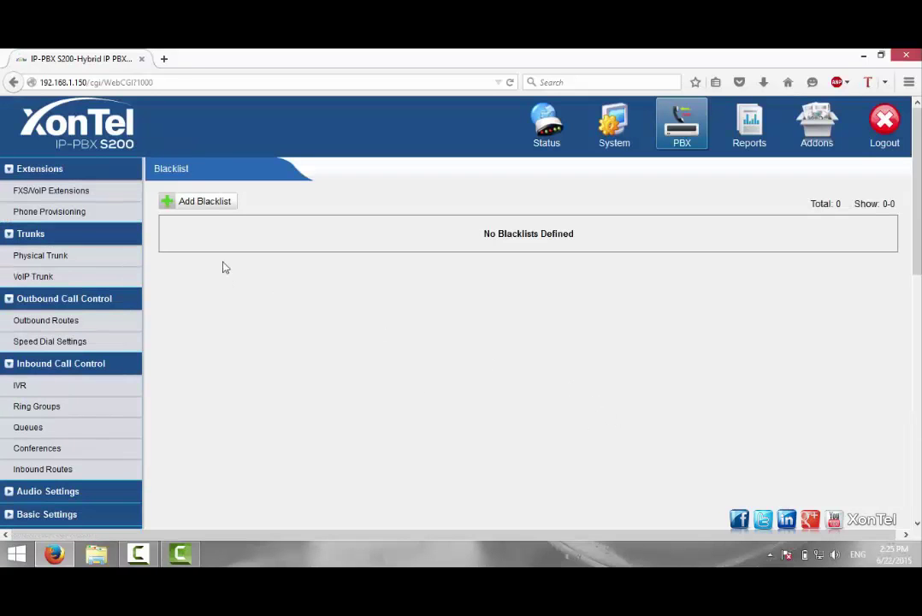
{"action": "left_click", "coordinate": [218, 208]}
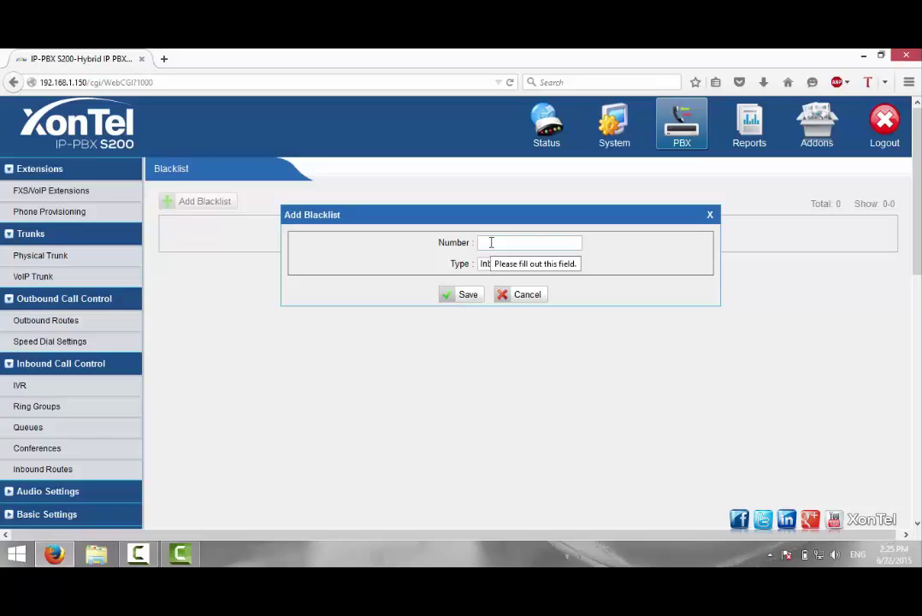
{"action": "type", "text": "102"}
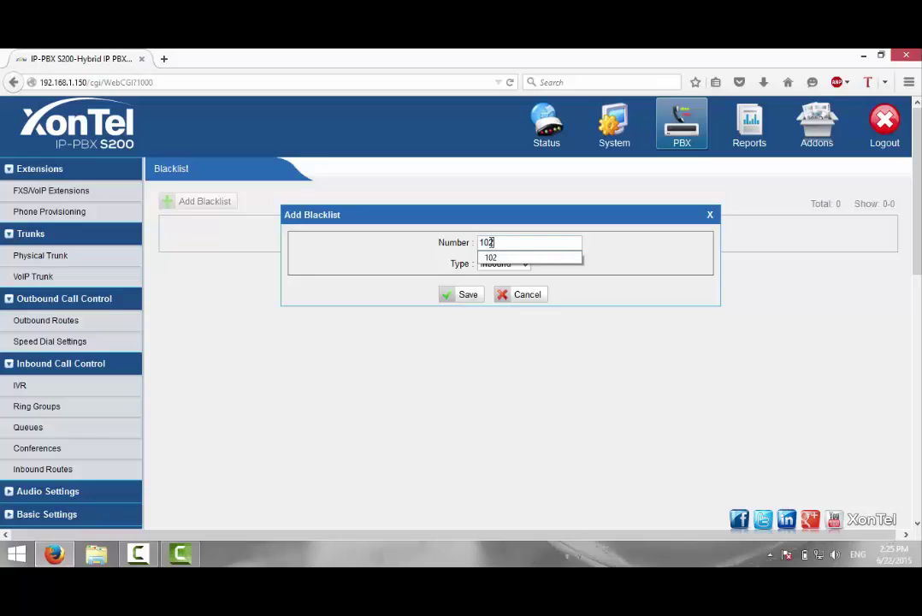
{"action": "key", "text": "BackSpace"}
{"action": "key", "text": "BackSpace"}
{"action": "key", "text": "BackSpace"}
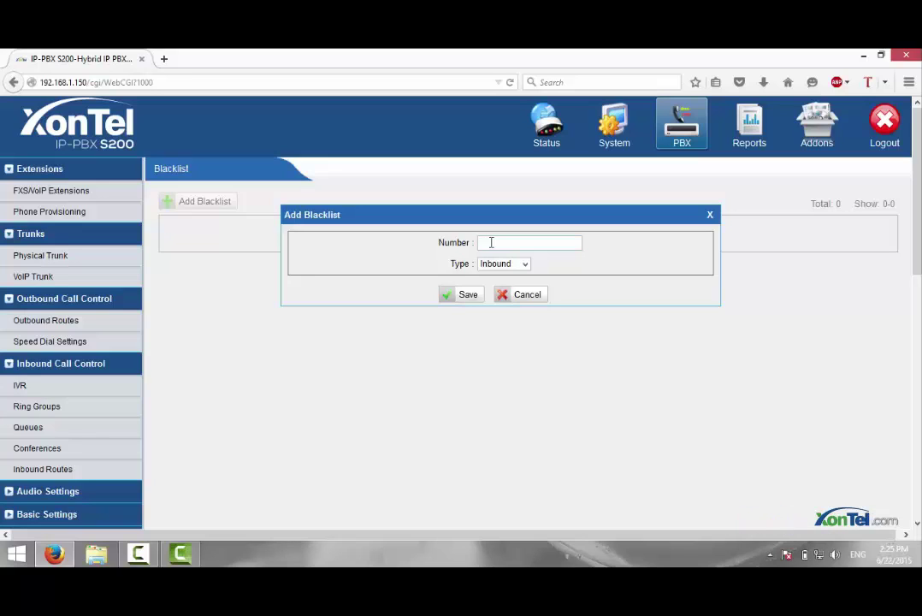
Step: Enter the phone number to block with type Inbound, save the blacklist entry and apply the changes
{"action": "type", "text": "66332288"}
{"action": "left_click", "coordinate": [501, 265]}
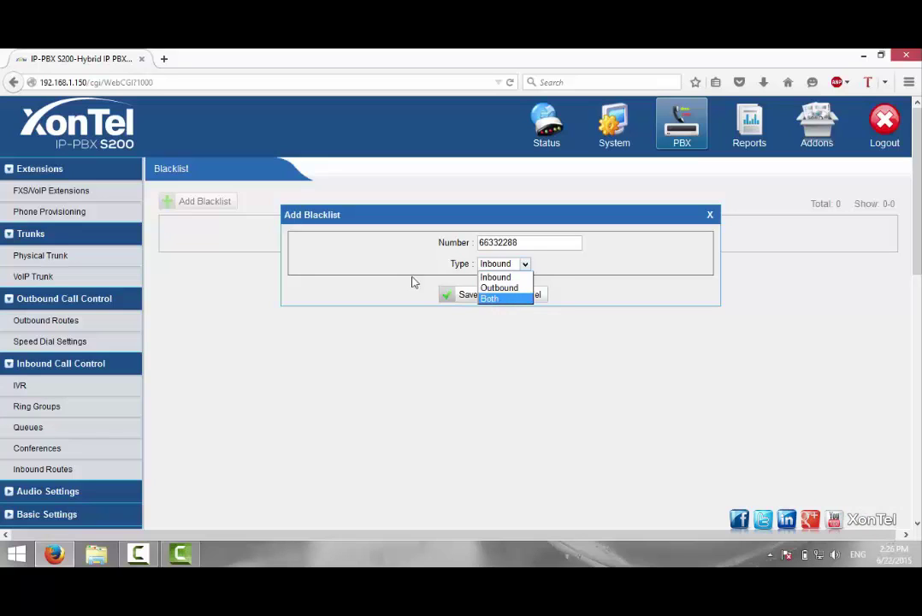
{"action": "left_click", "coordinate": [496, 277]}
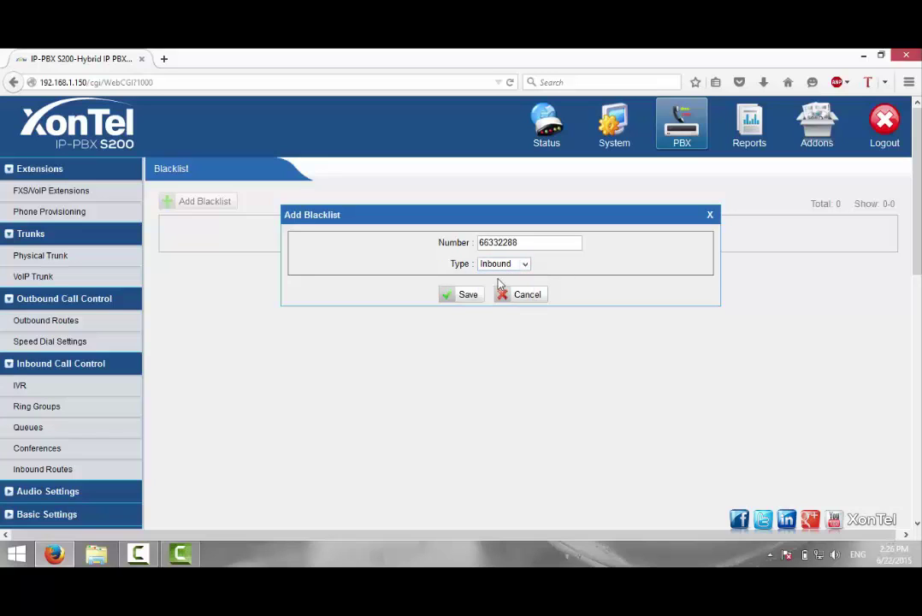
{"action": "left_click", "coordinate": [463, 297]}
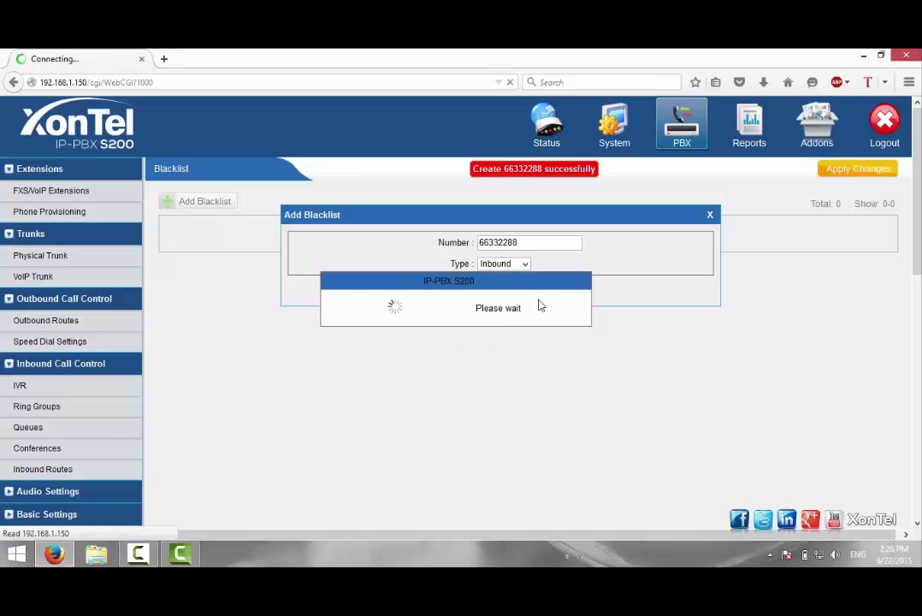
{"action": "left_click", "coordinate": [862, 170]}
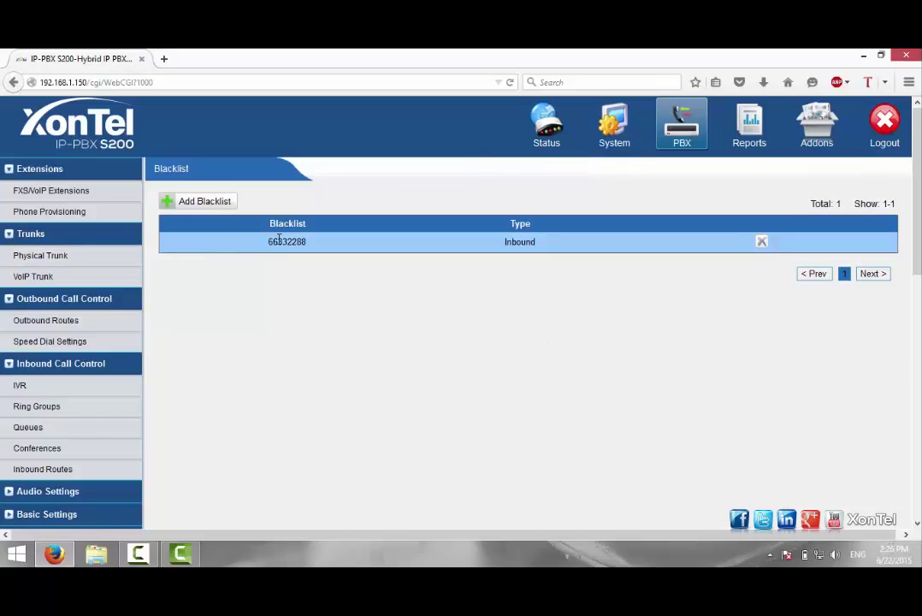
{"action": "left_click_drag", "start_coordinate": [270, 243], "coordinate": [309, 247]}
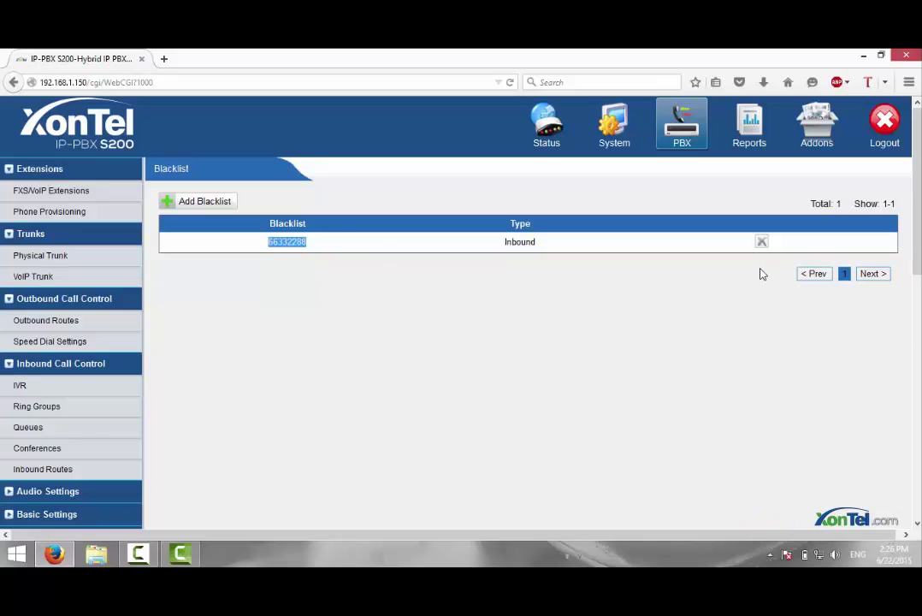
Step: Add a second phone number to the blacklist with type Outbound, save it and apply the changes
{"action": "left_click", "coordinate": [202, 202]}
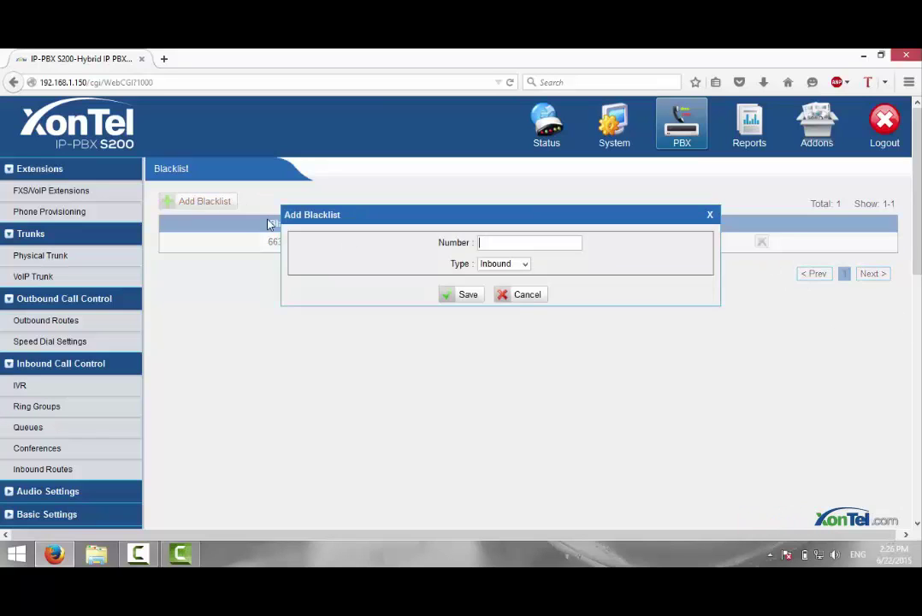
{"action": "left_click", "coordinate": [513, 244]}
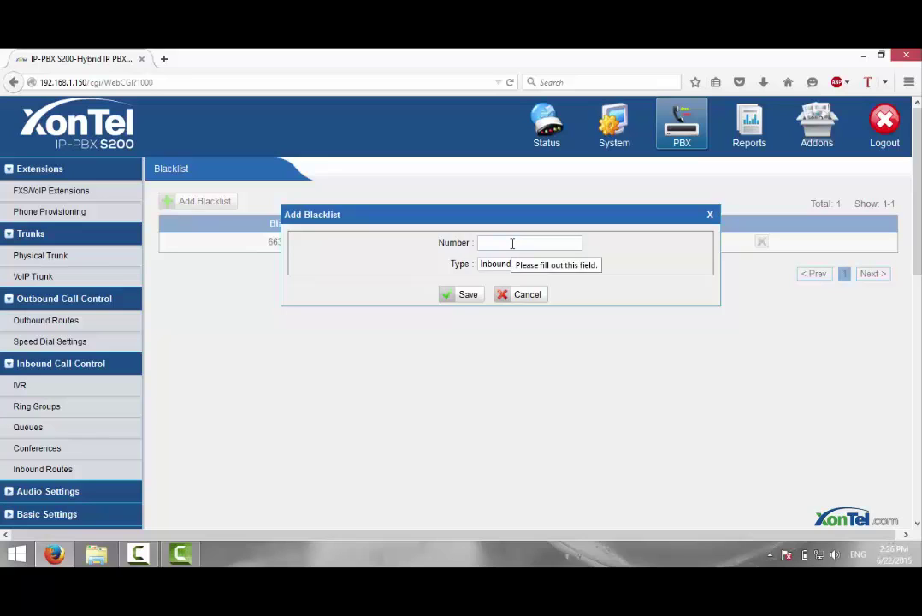
{"action": "type", "text": "34587"}
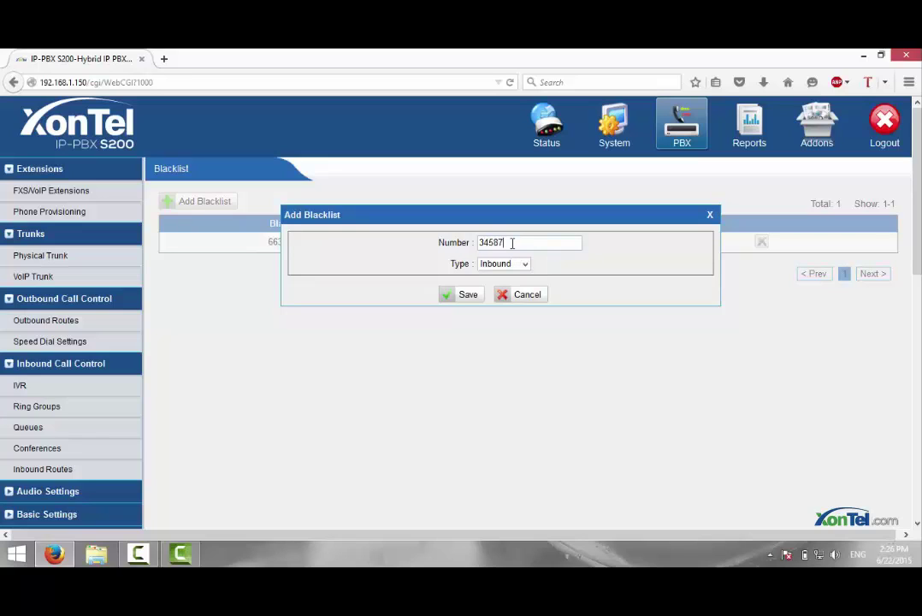
{"action": "type", "text": "64"}
{"action": "left_click", "coordinate": [500, 265]}
{"action": "left_click", "coordinate": [499, 285]}
{"action": "left_click", "coordinate": [467, 301]}
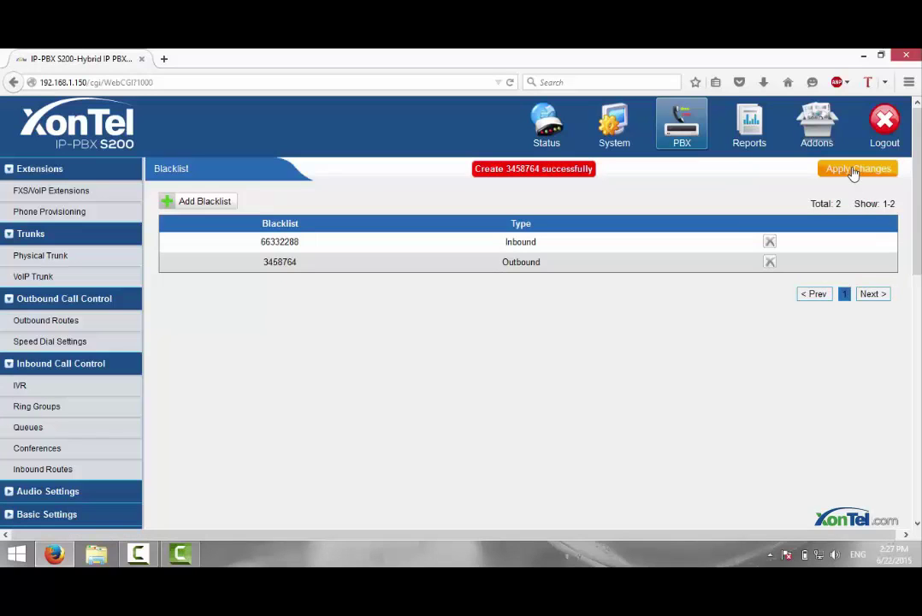
{"action": "left_click", "coordinate": [855, 168]}
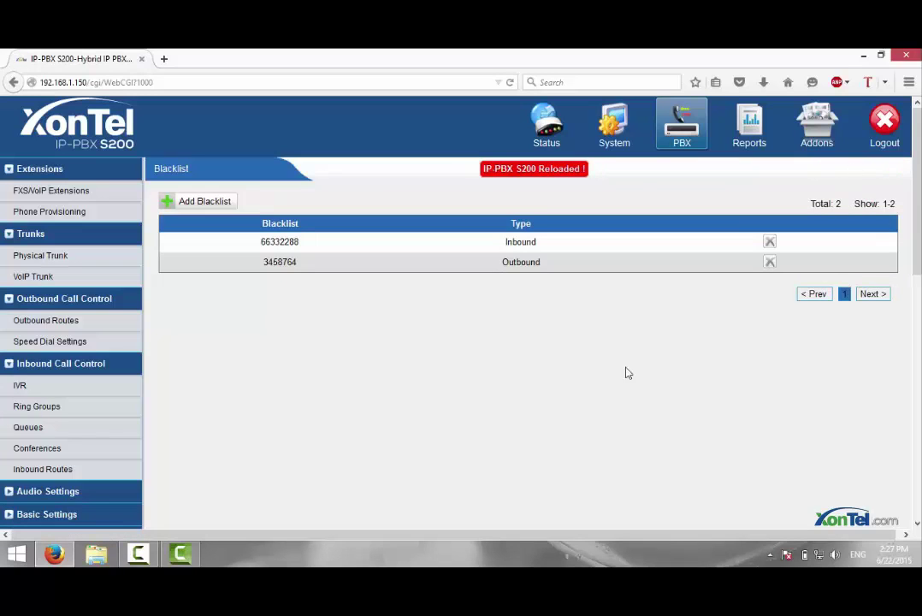
{"action": "double_click", "coordinate": [271, 262]}
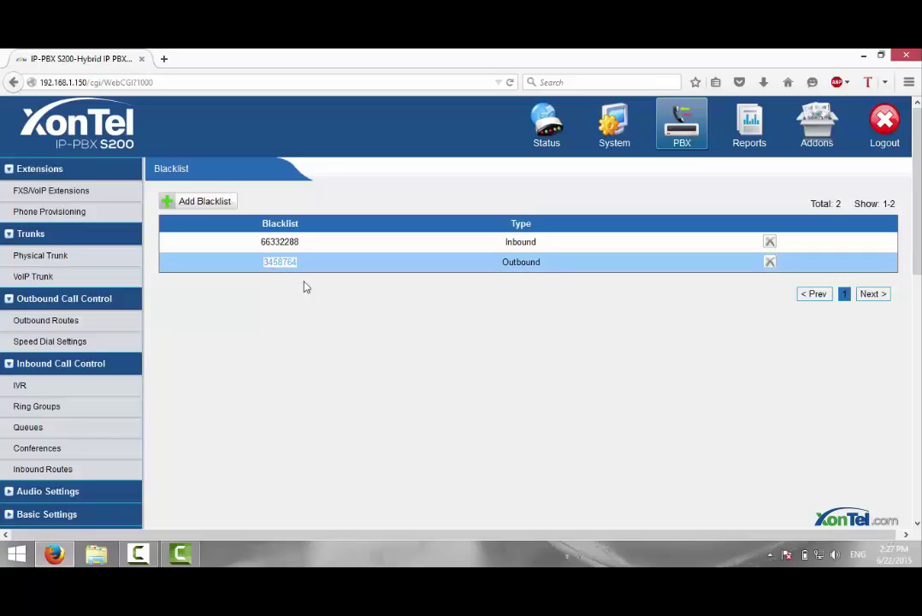
{"action": "left_click", "coordinate": [264, 262]}
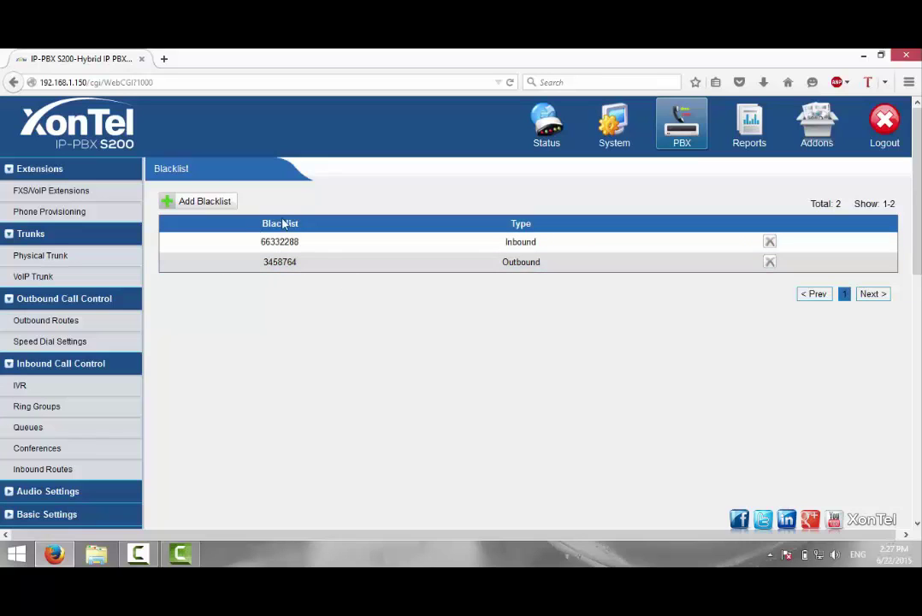
Step: Delete both the outbound and the inbound blacklist entries and apply the changes
{"action": "left_click", "coordinate": [770, 264]}
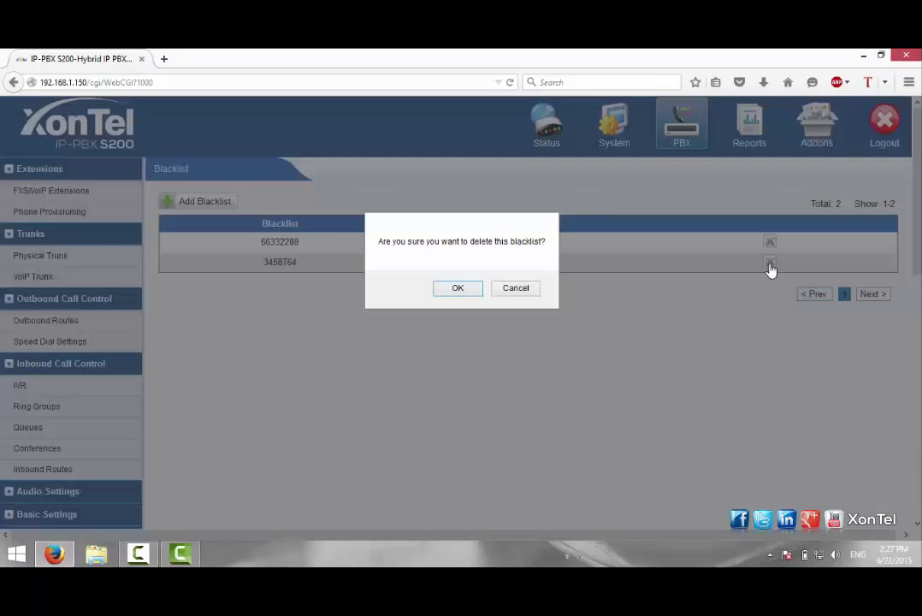
{"action": "left_click", "coordinate": [446, 290]}
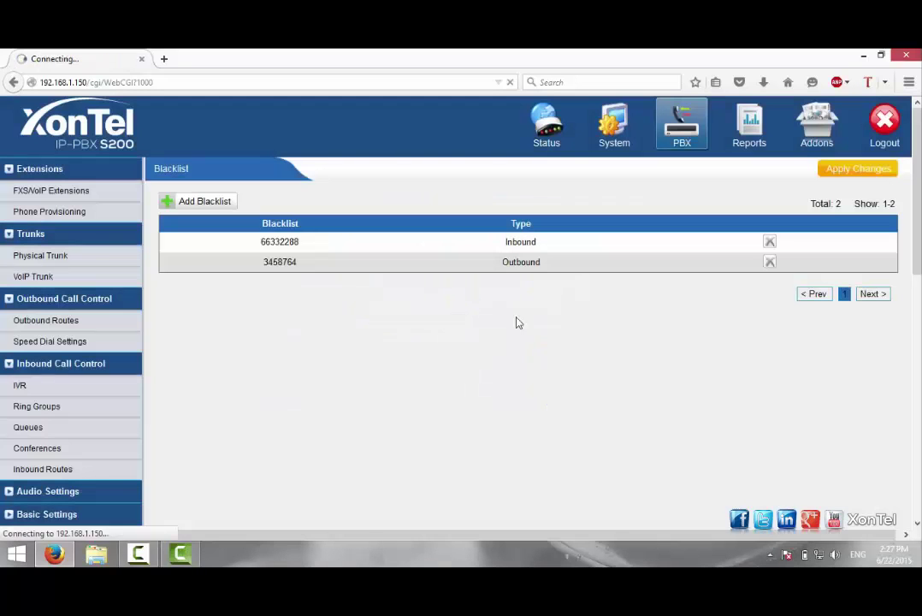
{"action": "left_click", "coordinate": [757, 246]}
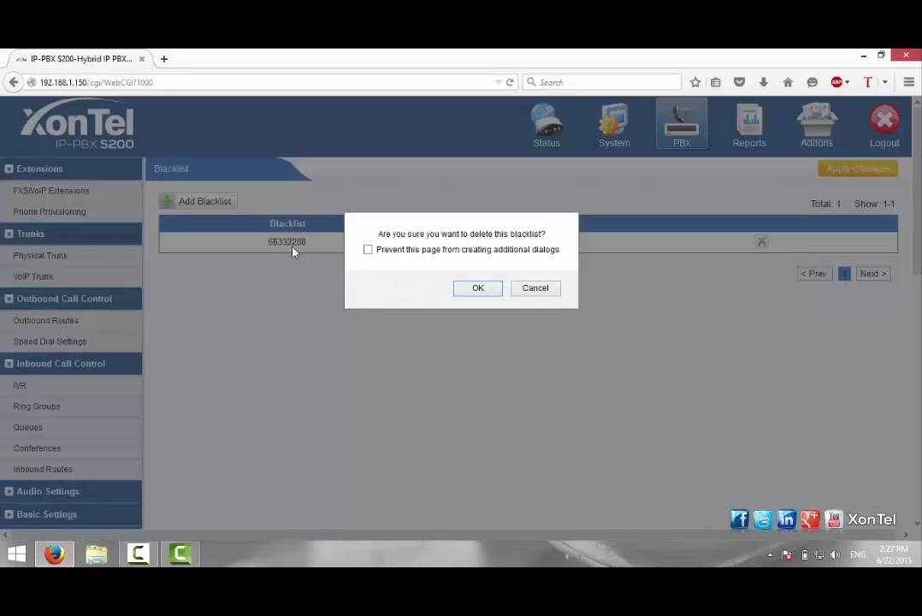
{"action": "left_click", "coordinate": [475, 290]}
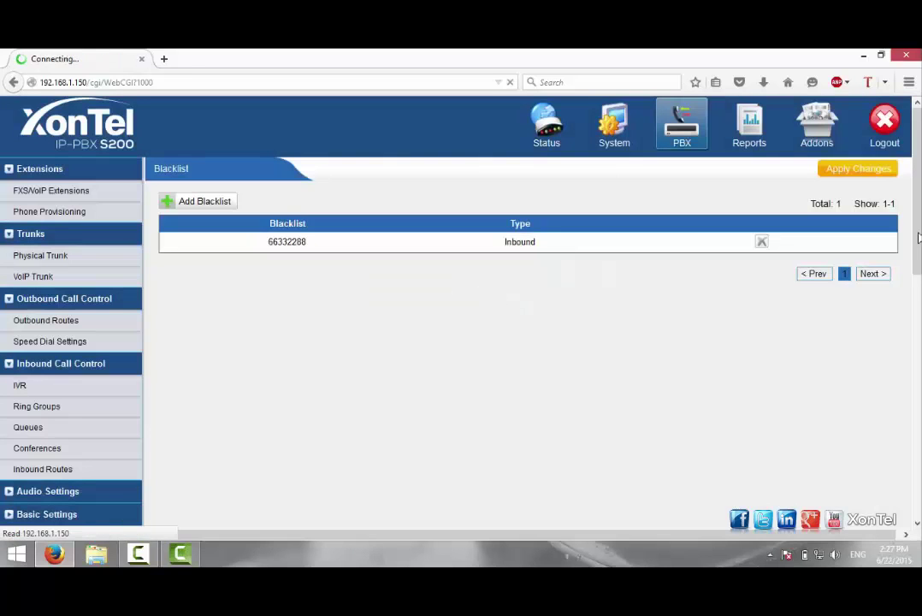
{"action": "left_click", "coordinate": [859, 169]}
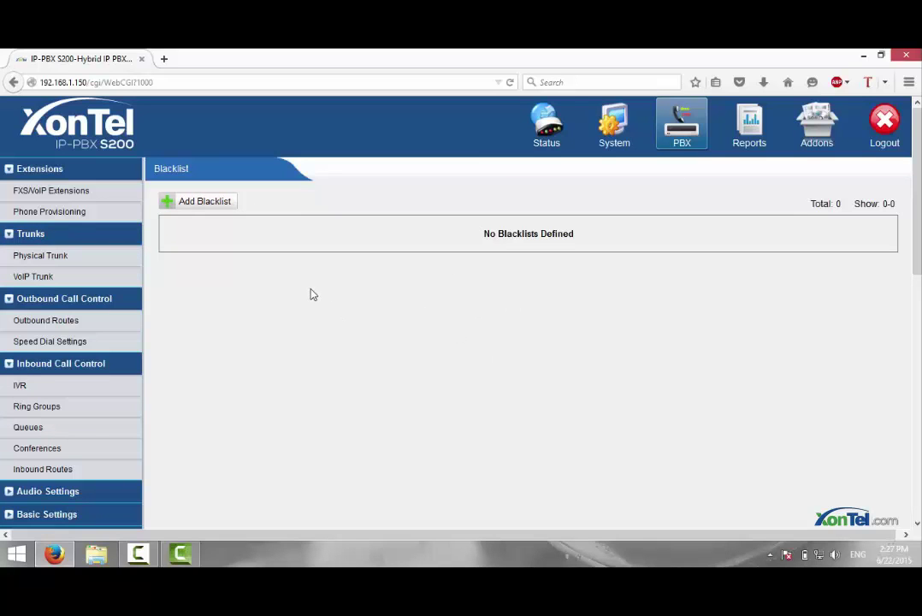
{"action": "scroll", "coordinate": [310, 296], "scroll_direction": "down", "scroll_amount": 5}
{"action": "scroll", "coordinate": [309, 297], "scroll_direction": "up", "scroll_amount": 5}
{"action": "left_click", "coordinate": [180, 556]}
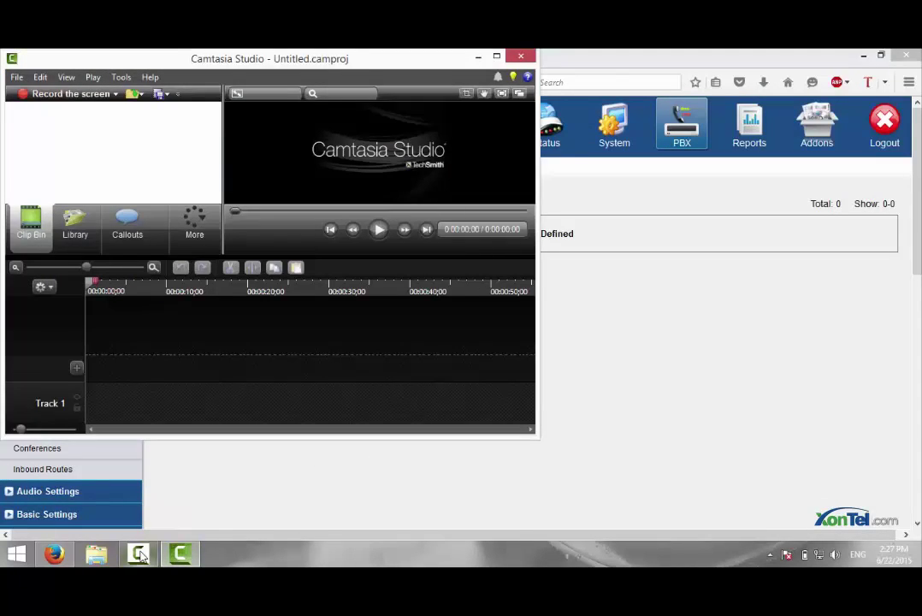